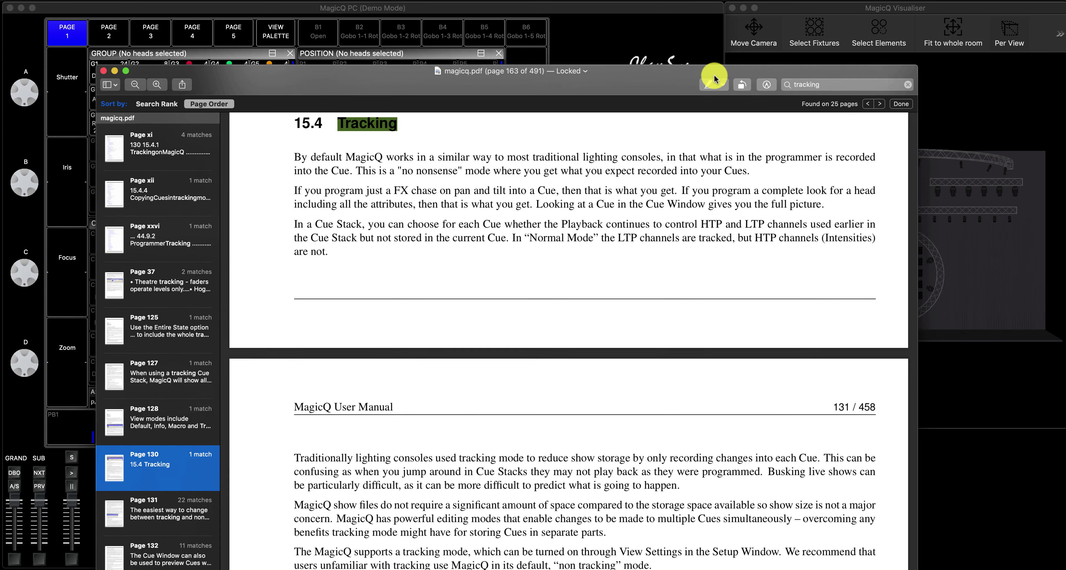
- Move the Preview manual window up and aside to uncover the MagicQ console and Visualiser
drag(714, 77, 681, 16)
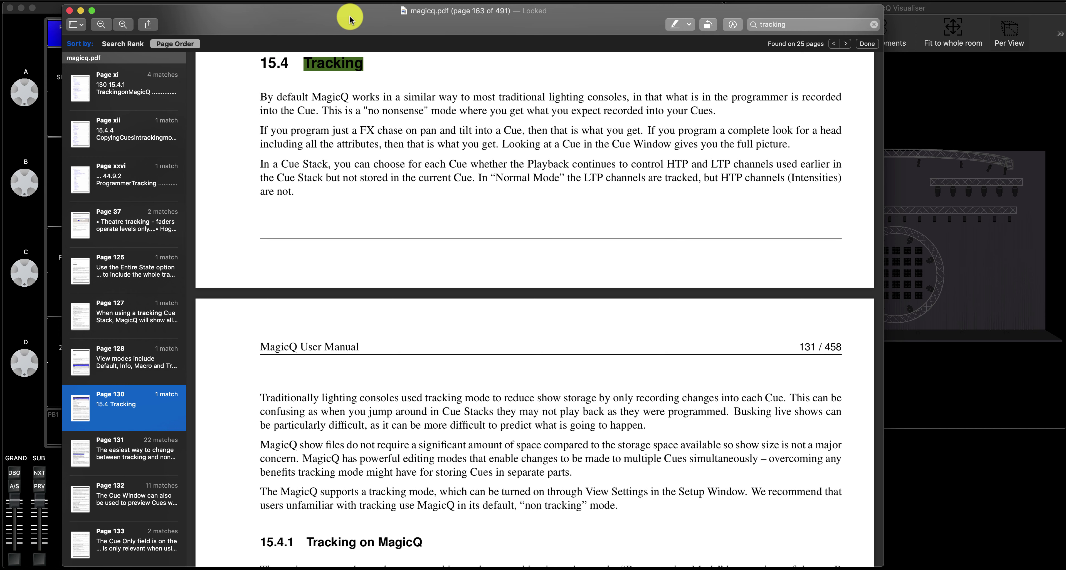
drag(350, 19, 377, 20)
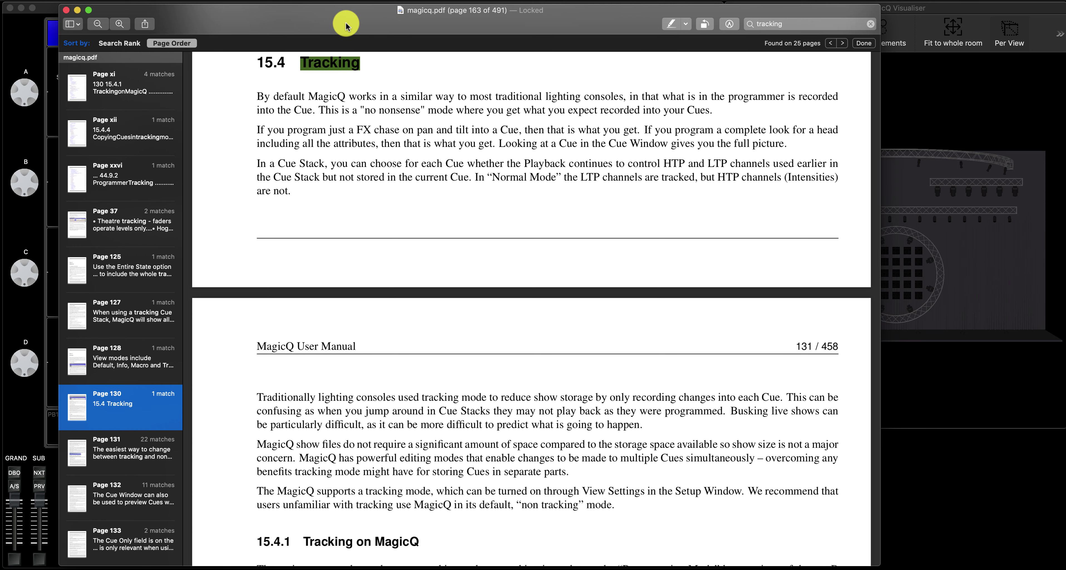
drag(347, 21, 268, 18)
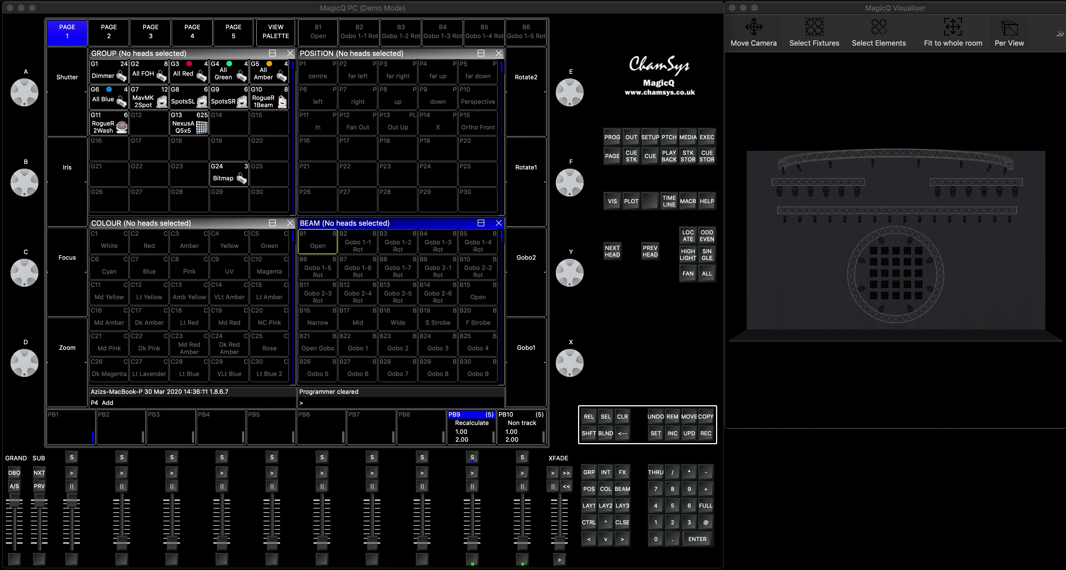
click(612, 137)
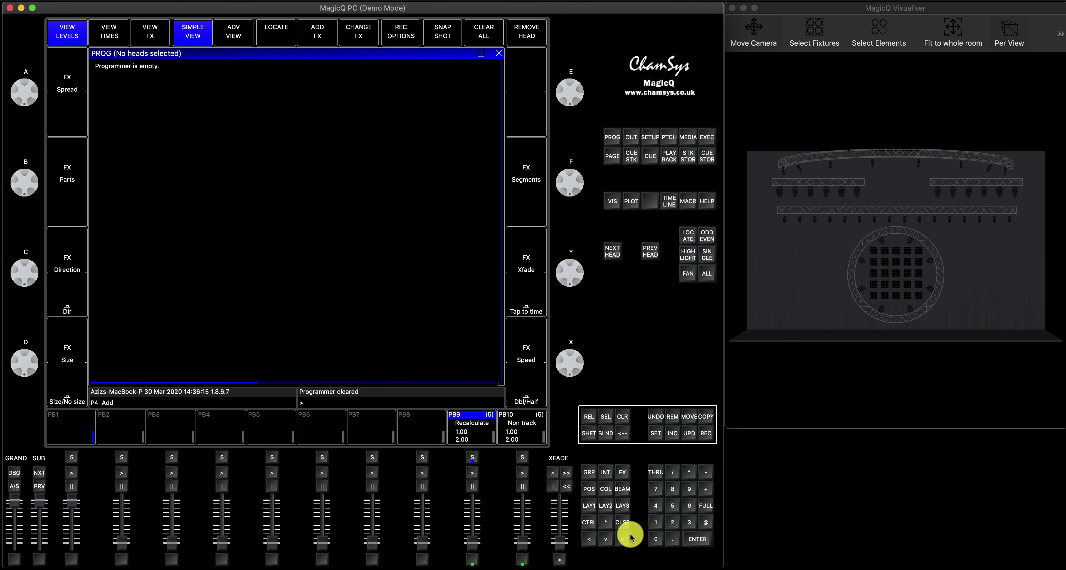
click(623, 522)
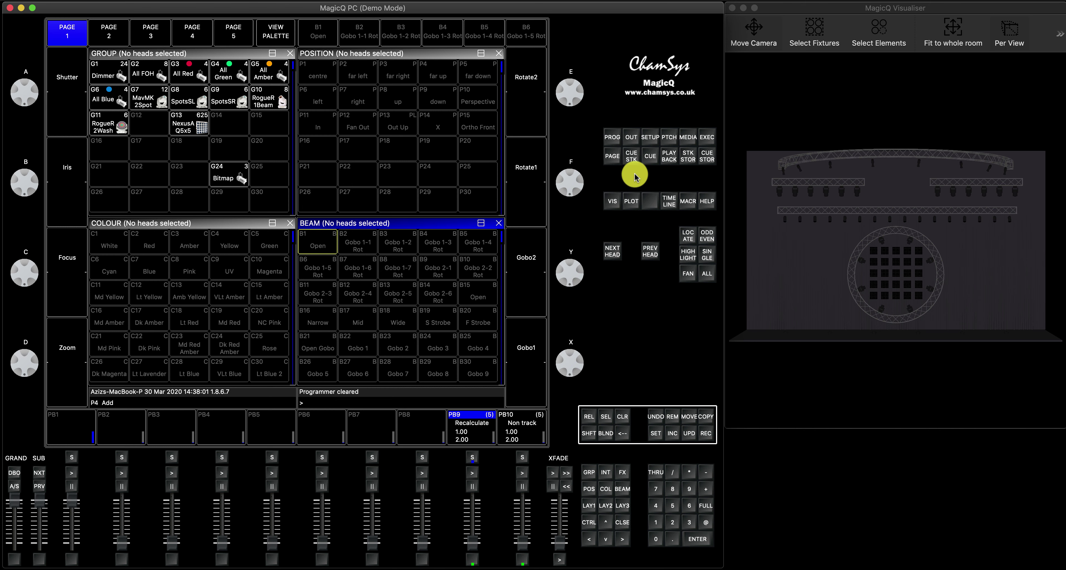
- Open the Setup Prog Set Mode console-mode dialog, then cancel it to keep Normal mode
click(650, 137)
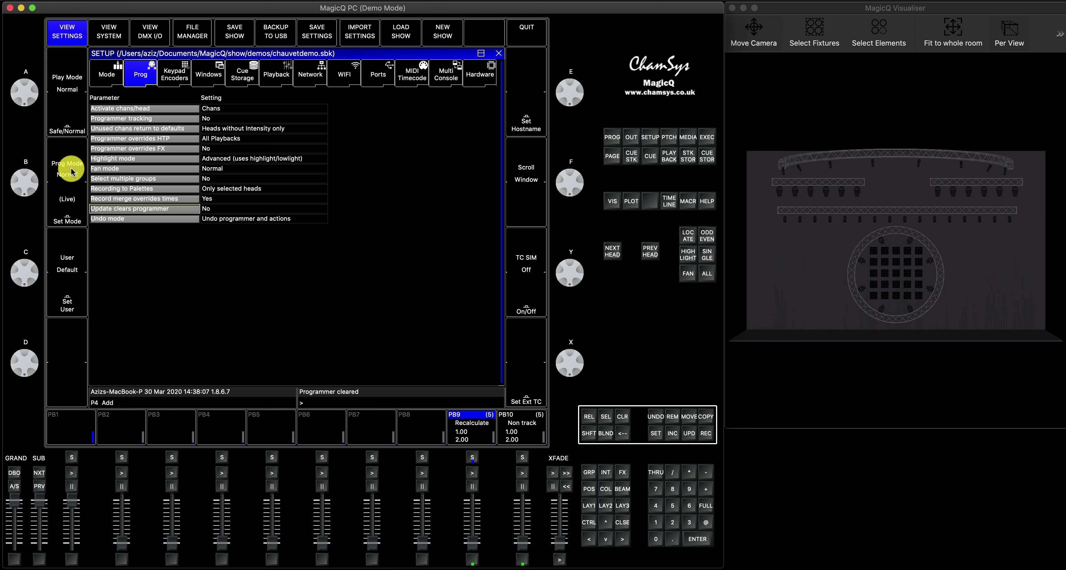
click(67, 218)
click(234, 180)
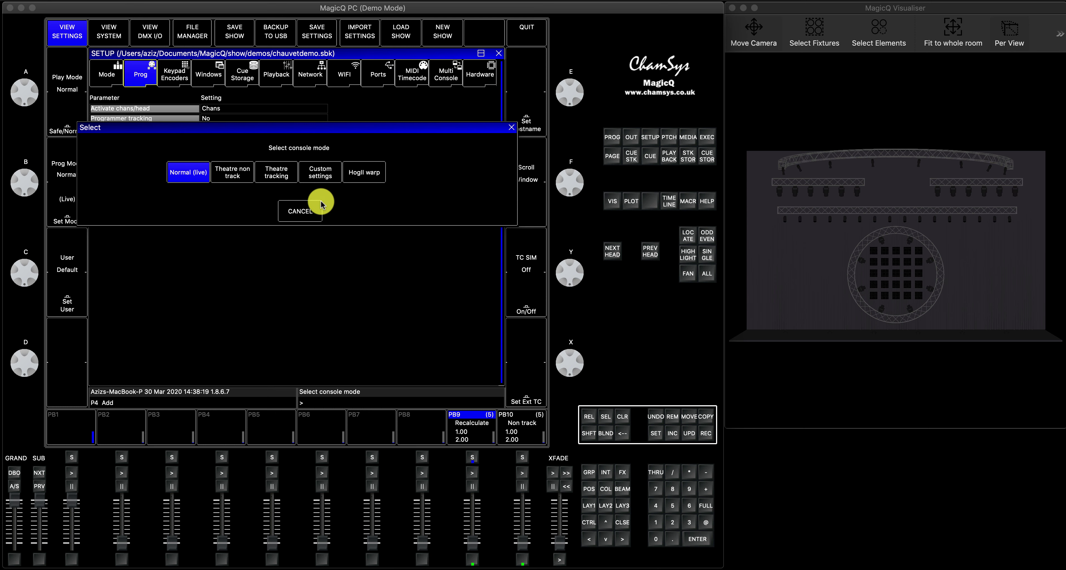
click(302, 212)
- Record All FOH dimmers at full as cue 1 on Playback 1, then clear the programmer
click(589, 506)
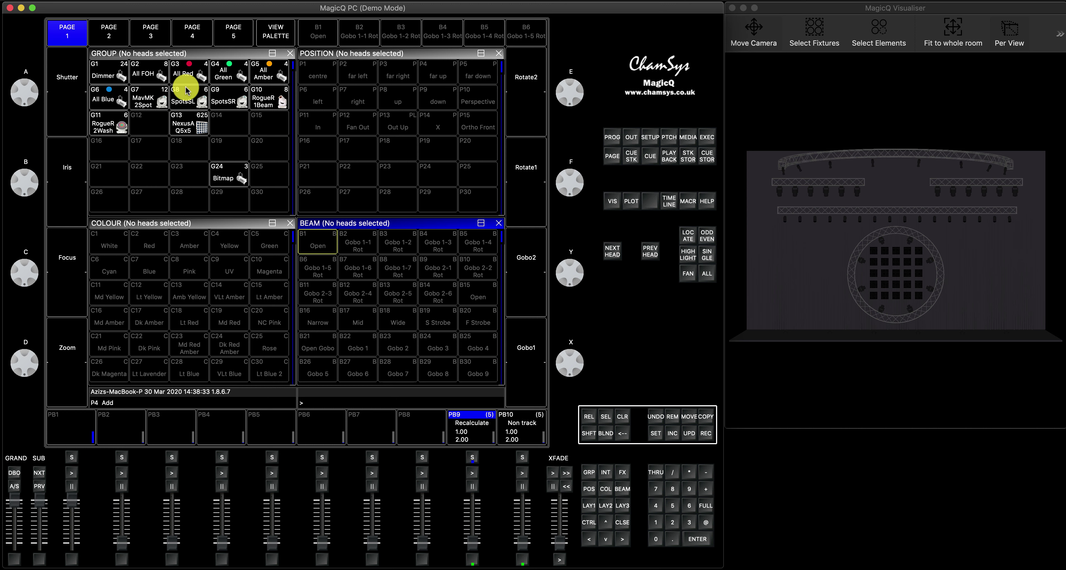
click(147, 72)
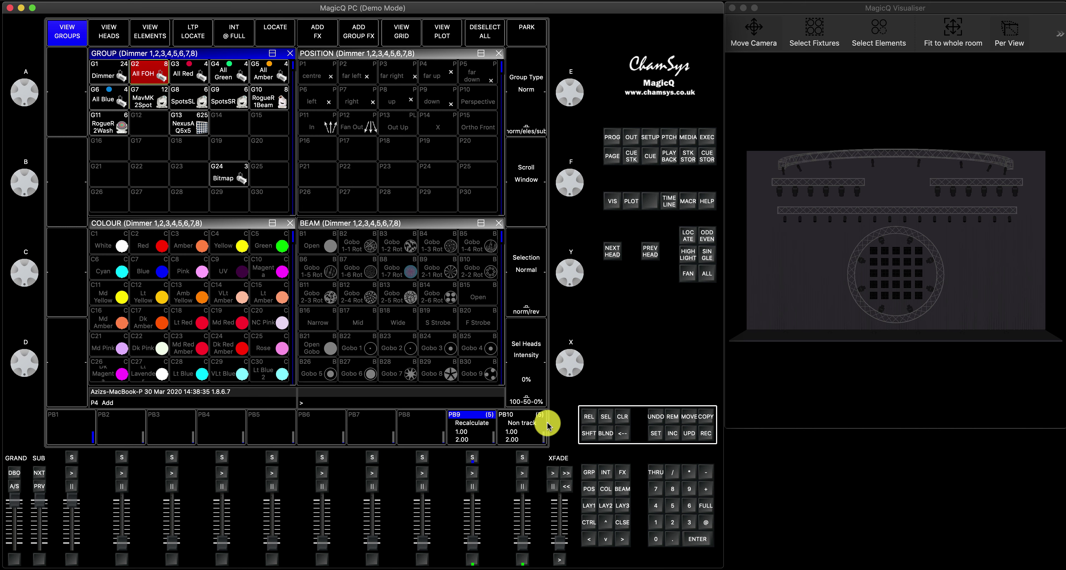
click(706, 522)
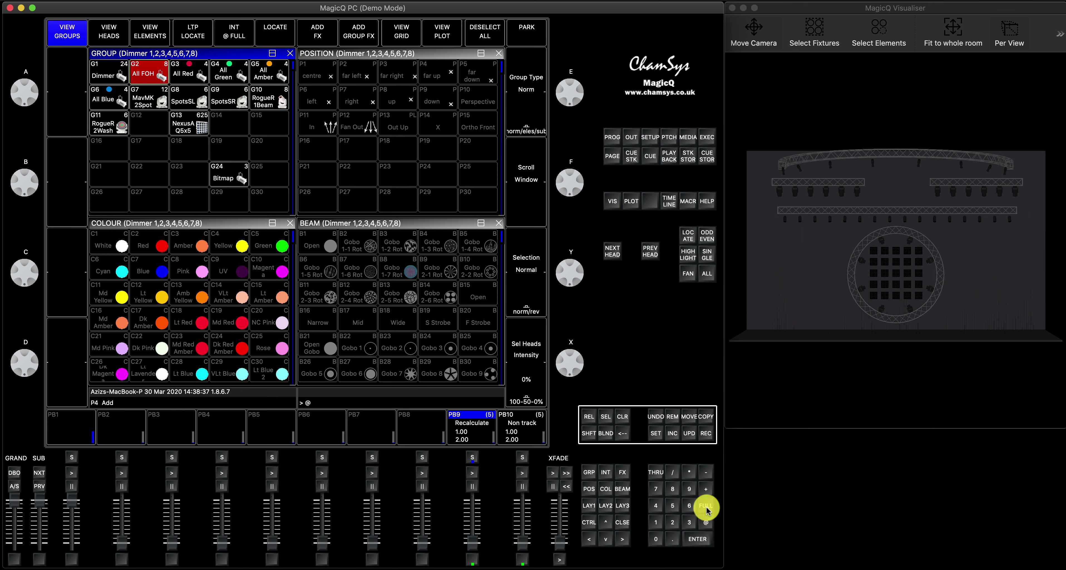
click(706, 507)
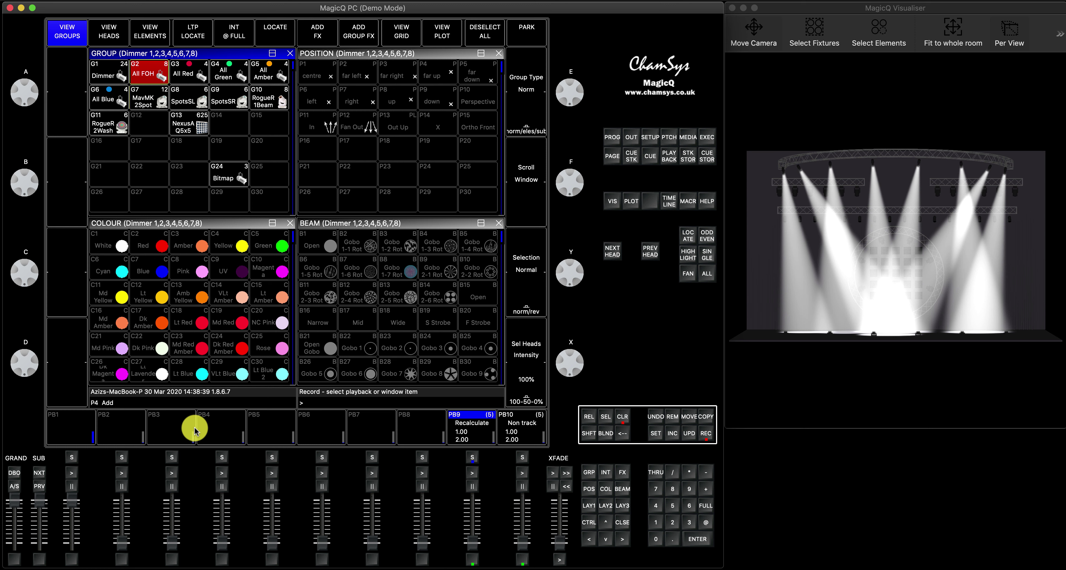
click(71, 456)
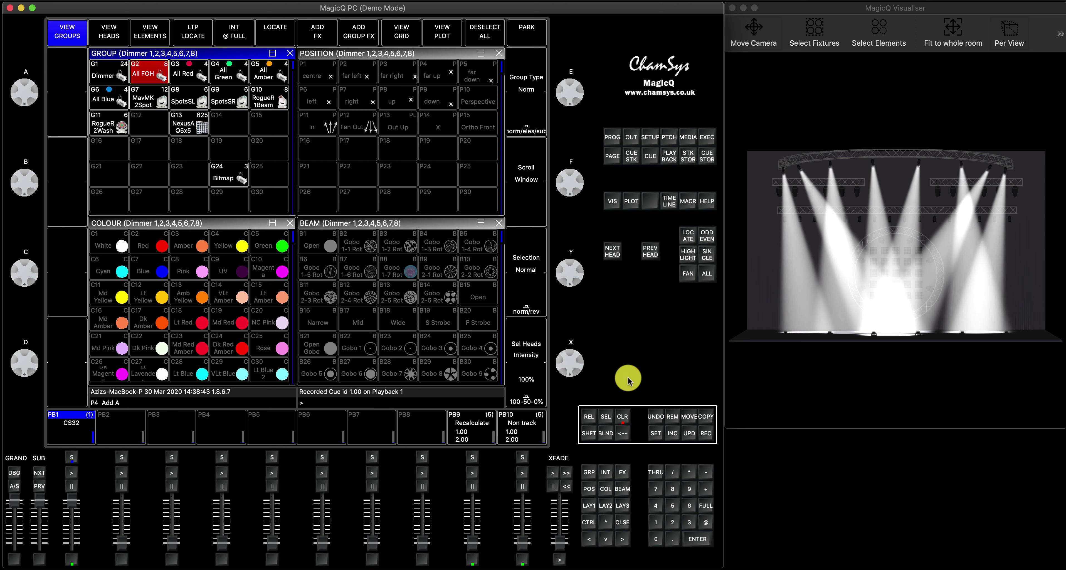
click(623, 417)
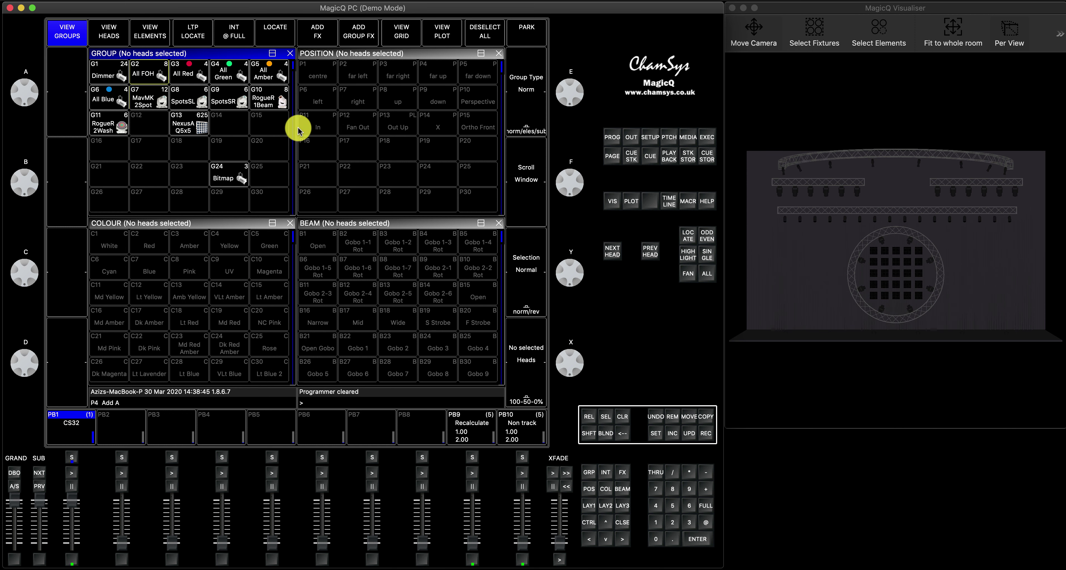
- Record the All Red group at full as cue 2 on Playback 1, then clear
click(185, 69)
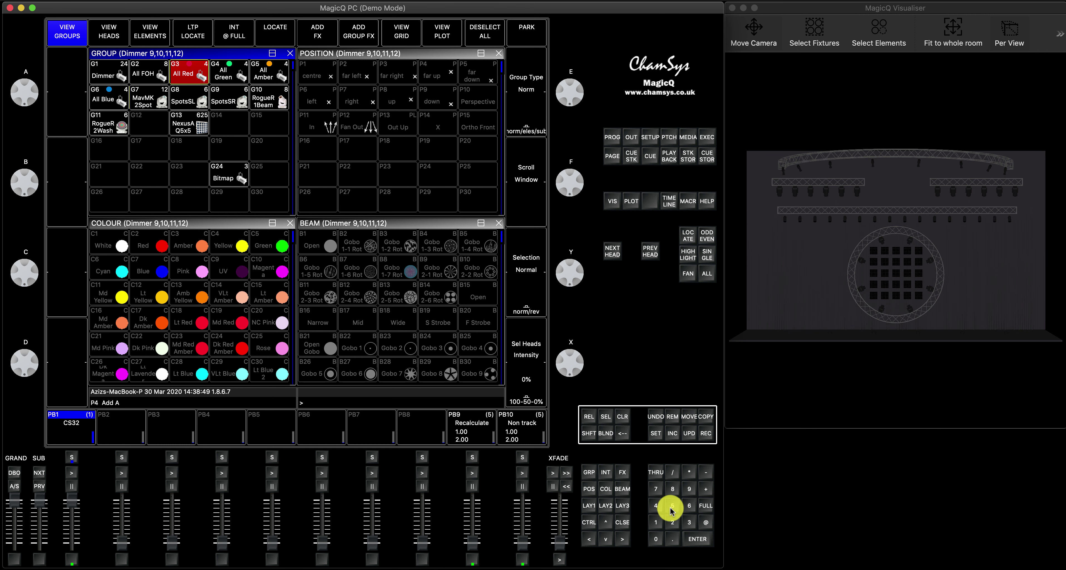
click(706, 506)
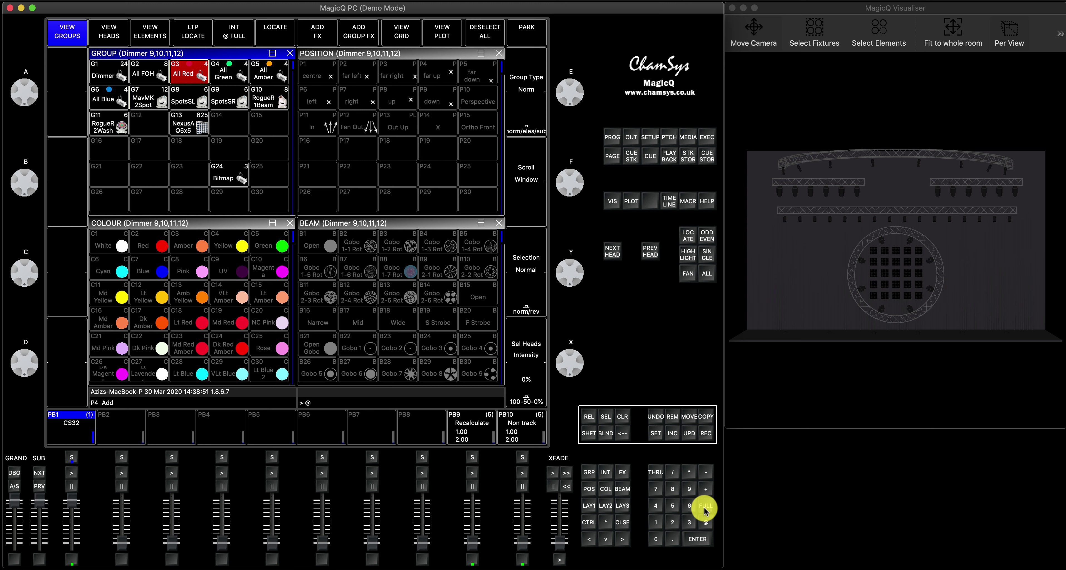
click(707, 433)
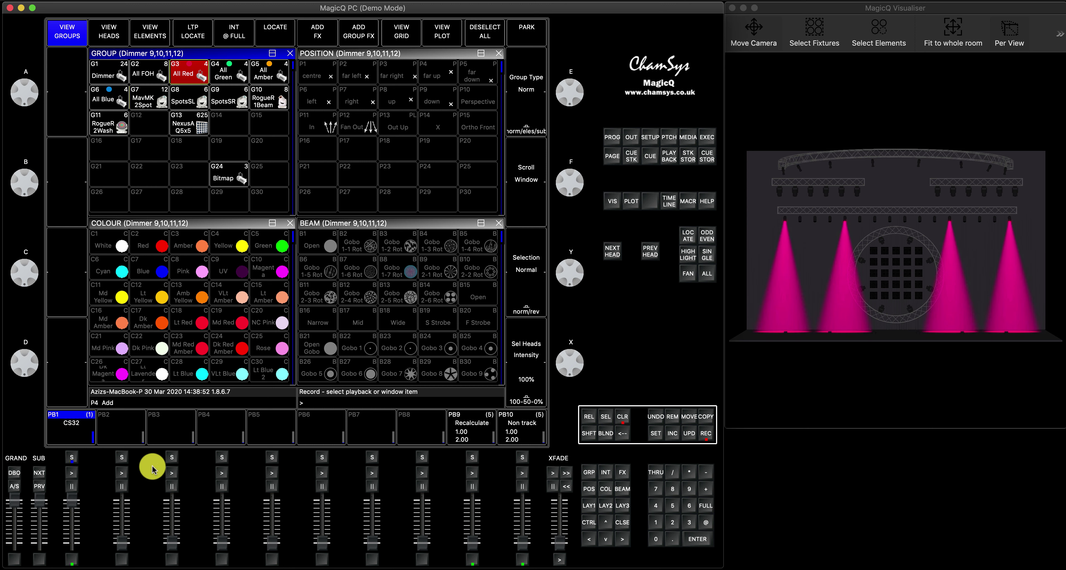
click(71, 457)
click(621, 415)
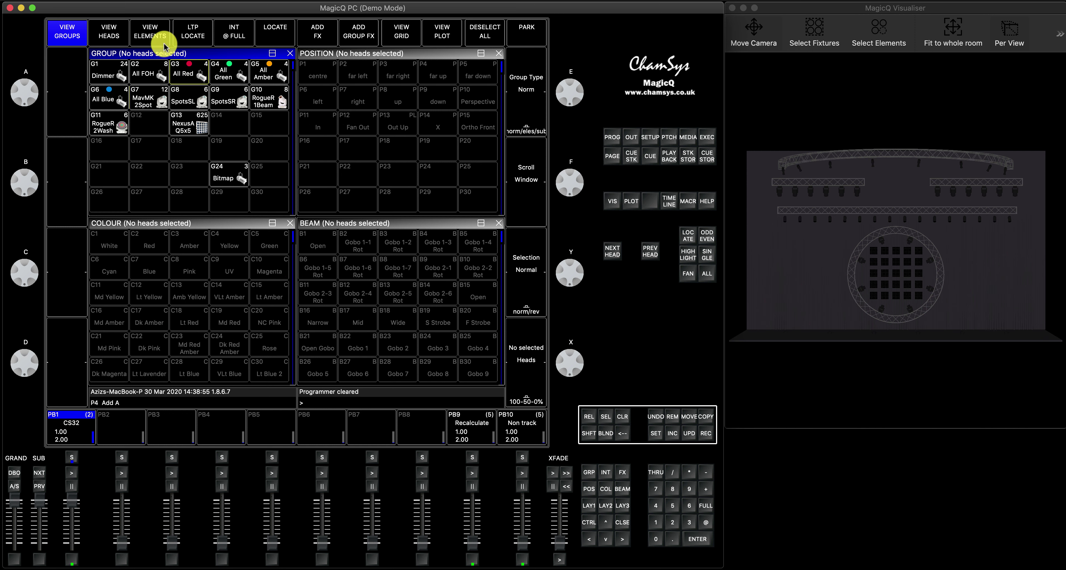
- Record the All Green group at full as cue 3 on Playback 1, then clear
click(232, 68)
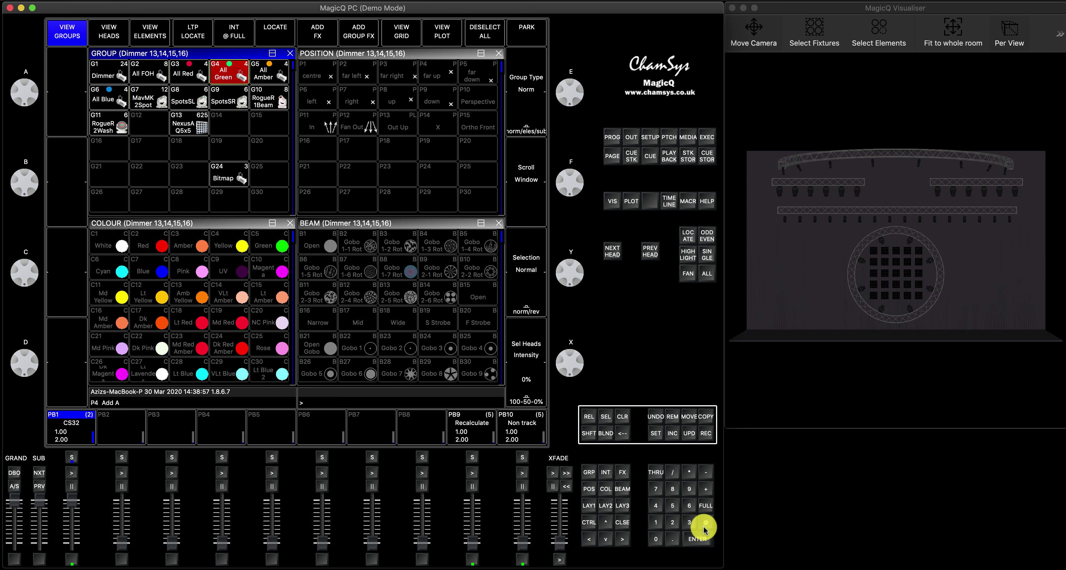
click(705, 506)
click(706, 433)
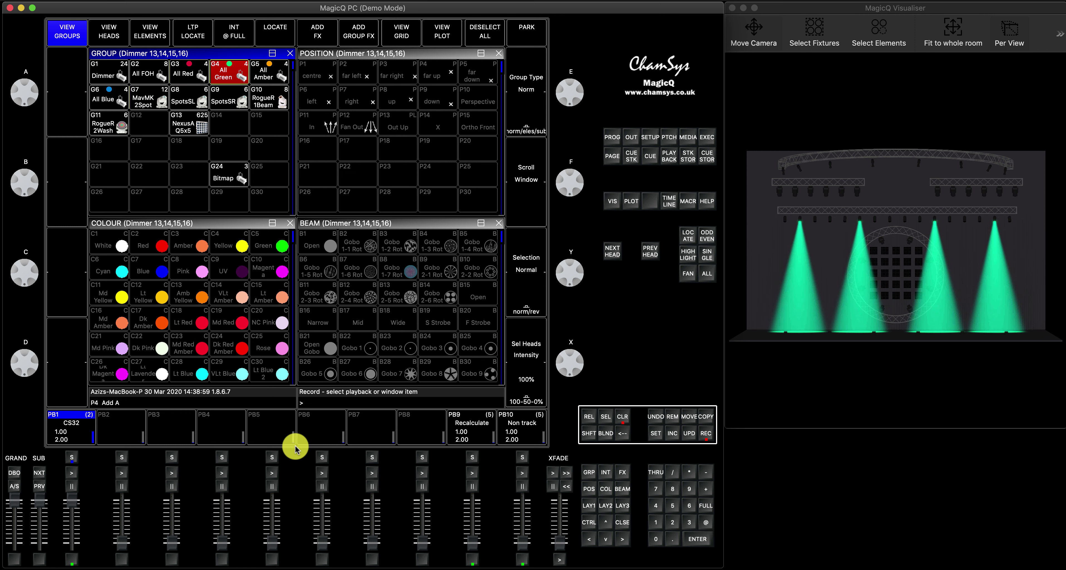
click(70, 458)
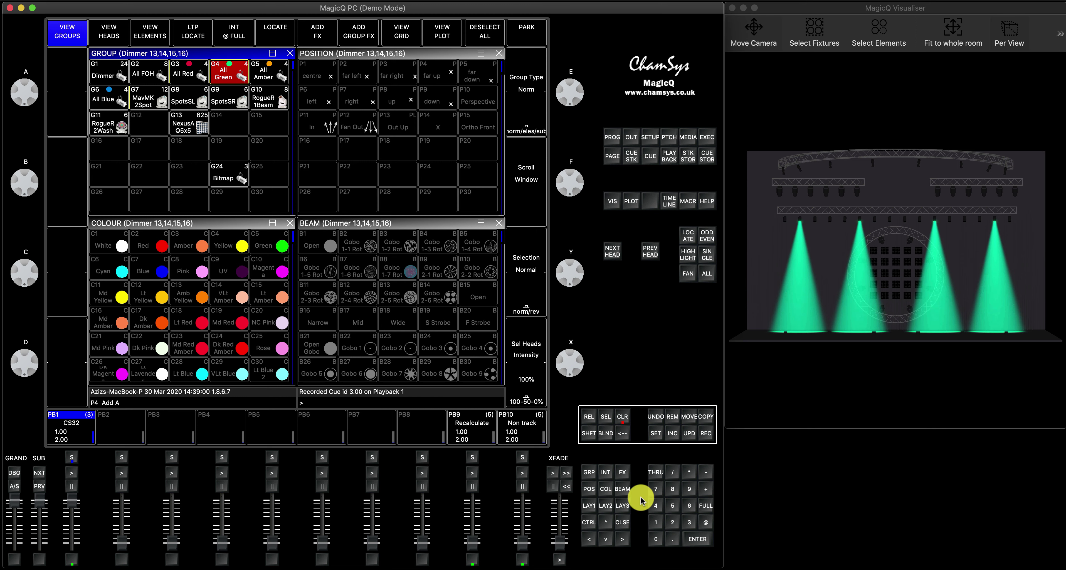
click(622, 416)
- Record All Amber dimmers 17–20 at full as cue 4, clear, and view Playback 1's stack
click(280, 79)
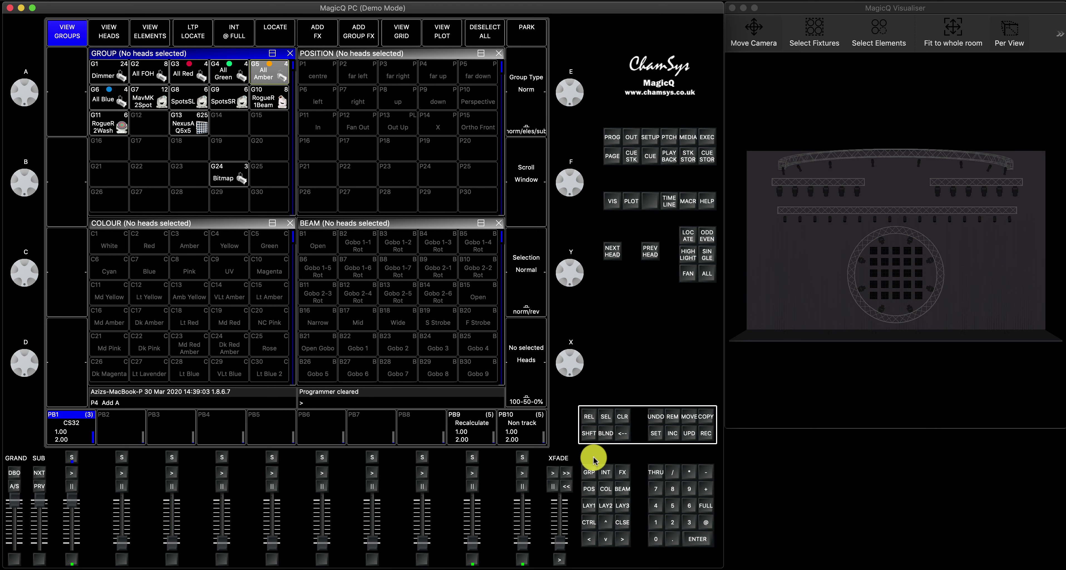
click(266, 72)
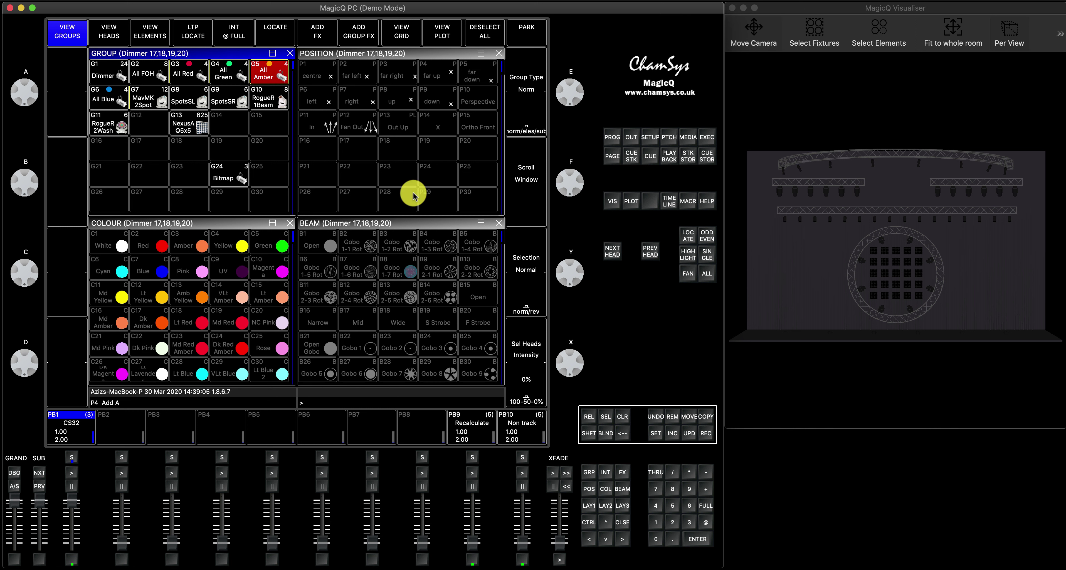
click(706, 505)
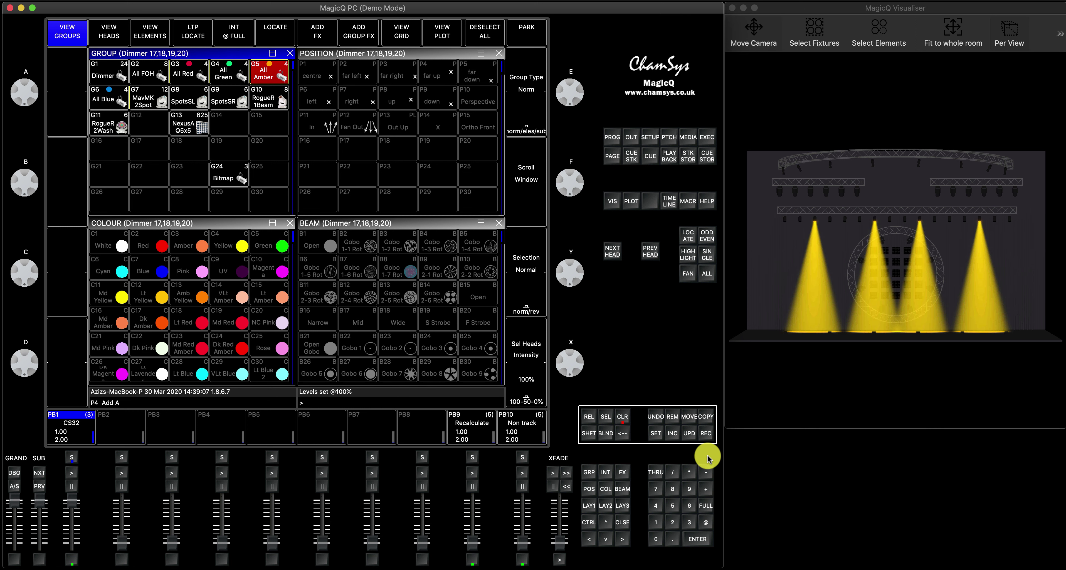
click(706, 433)
click(72, 457)
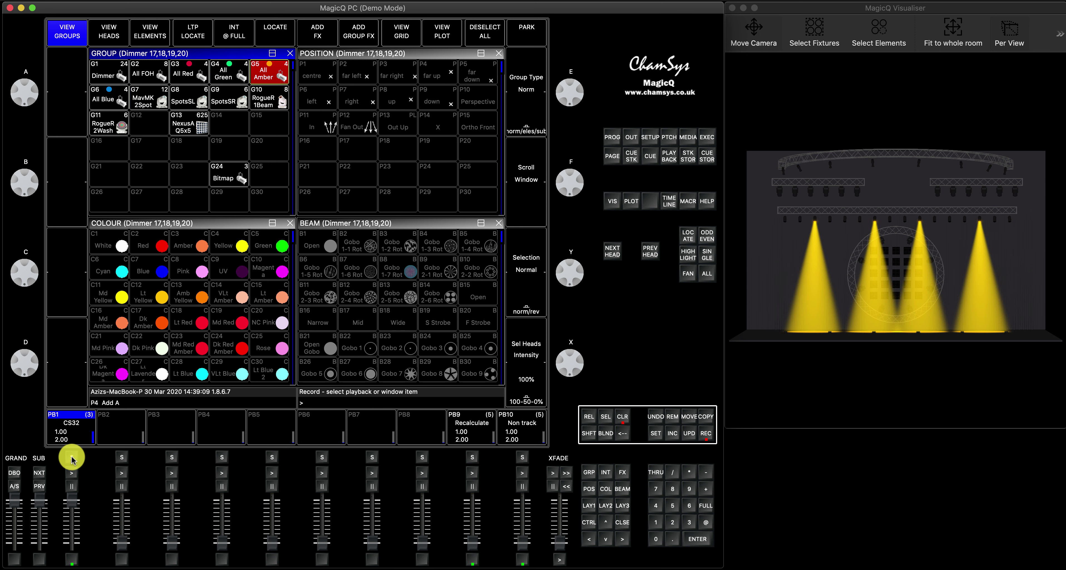
click(623, 416)
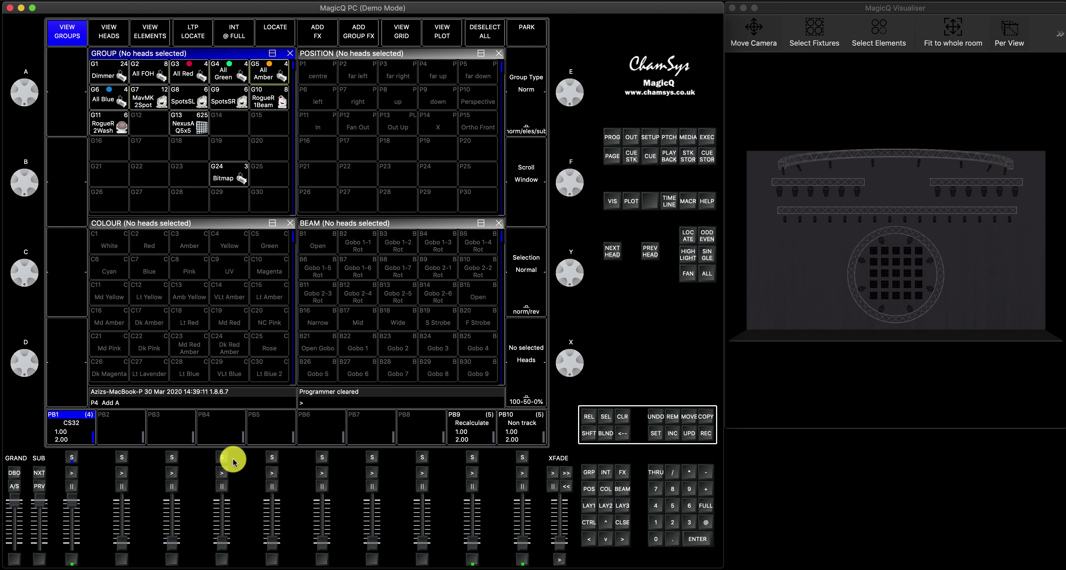
click(72, 457)
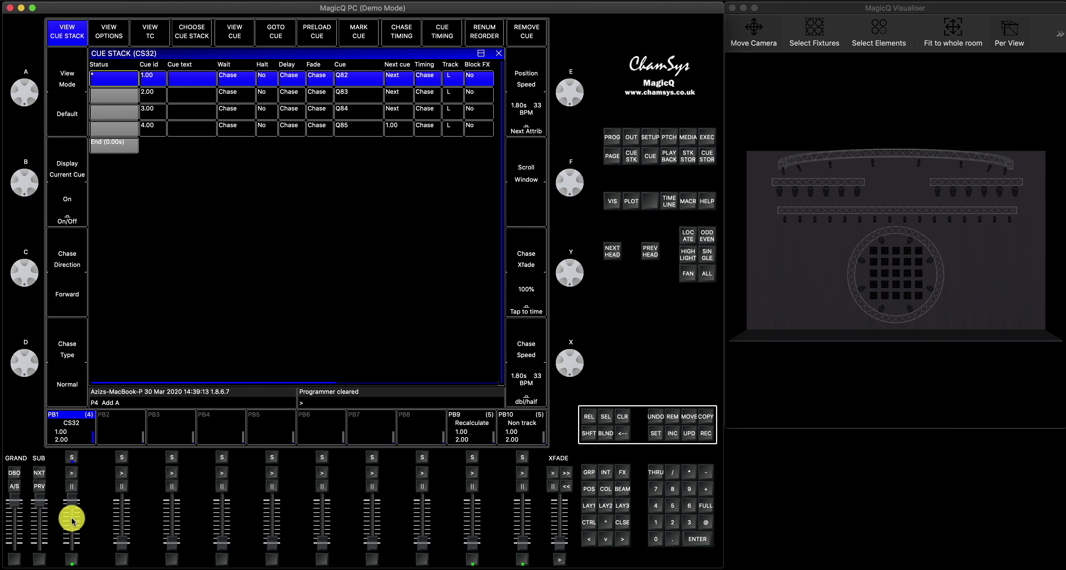
- Raise the PB1 fader to watch the chase in the Visualiser, then pull it back down
drag(72, 542, 66, 475)
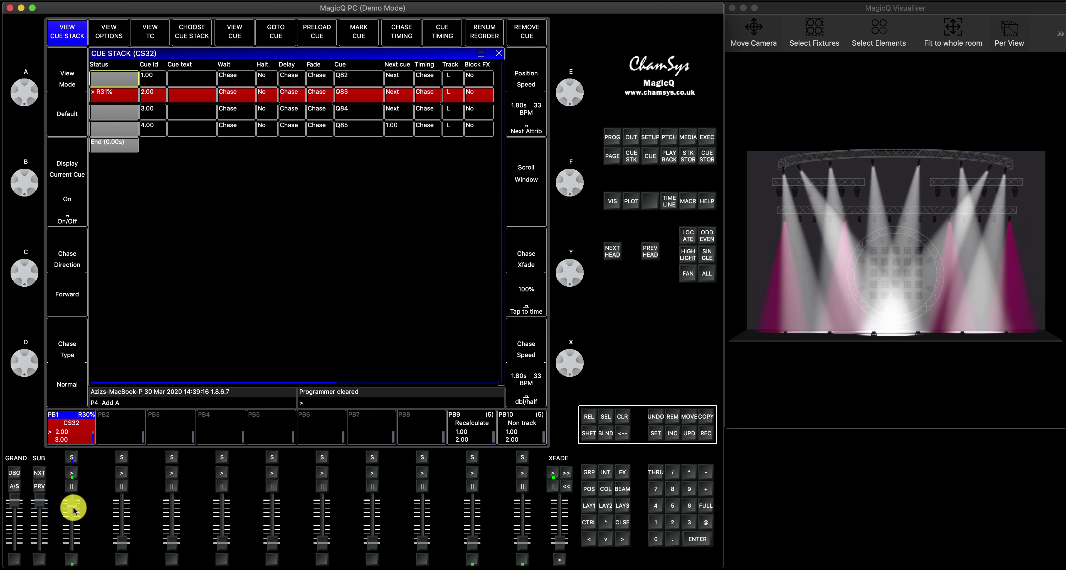
drag(73, 506, 71, 561)
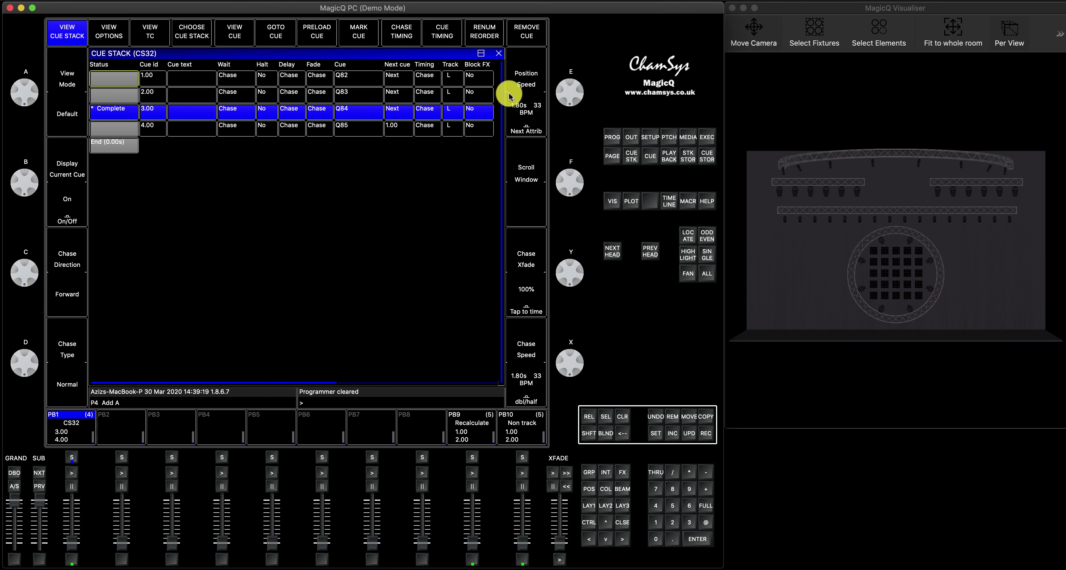
- Switch Playback 1 to cue timing, give all four cues 2 s fades, and press GO
click(442, 31)
click(232, 173)
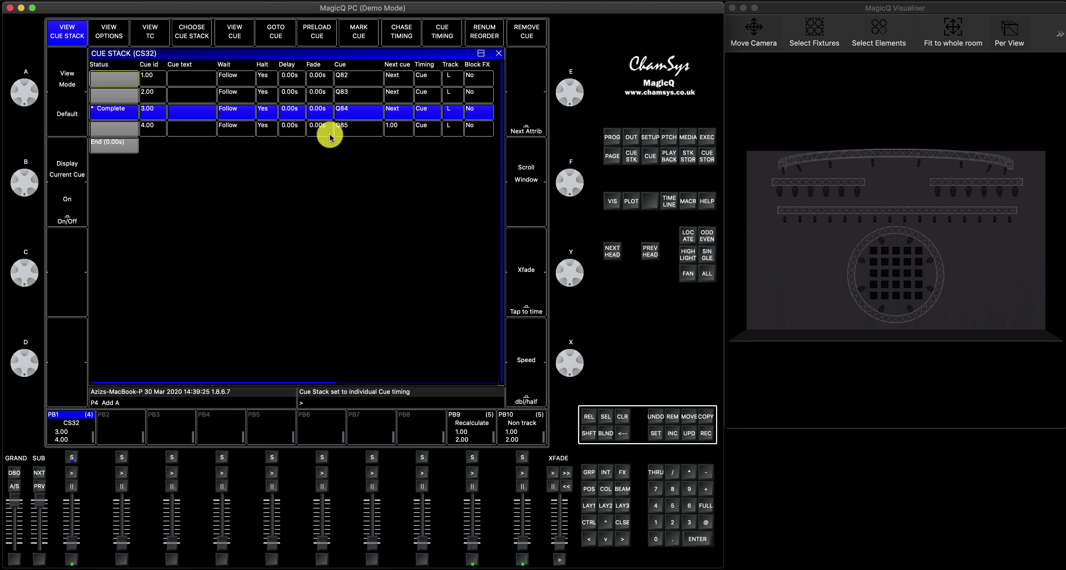
click(315, 67)
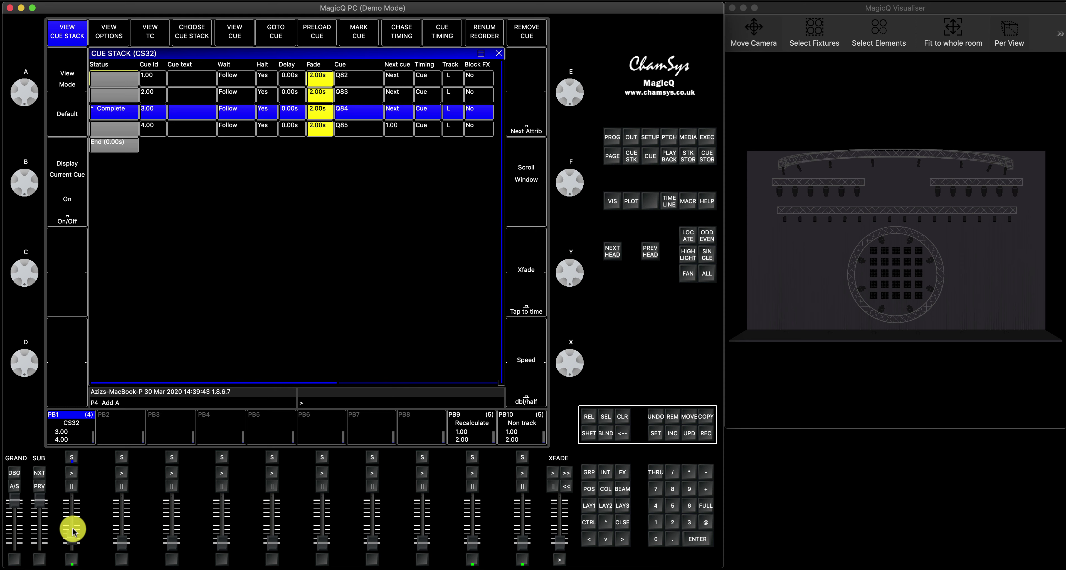
click(72, 473)
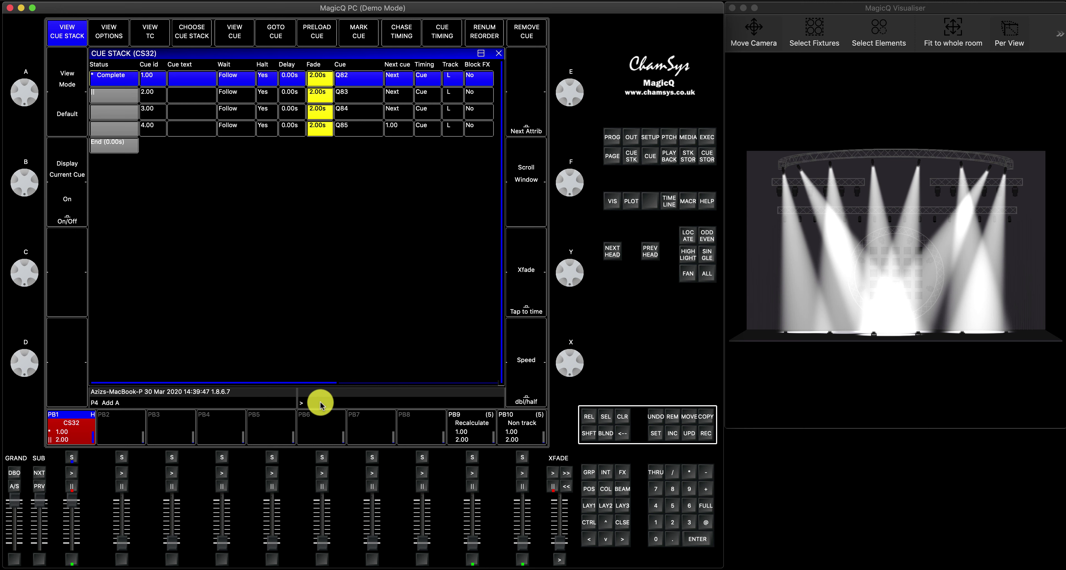
- GO through cues 2.00 and 3.00 on Playback 1, then drop the fader to reset to cue 1.00
click(71, 473)
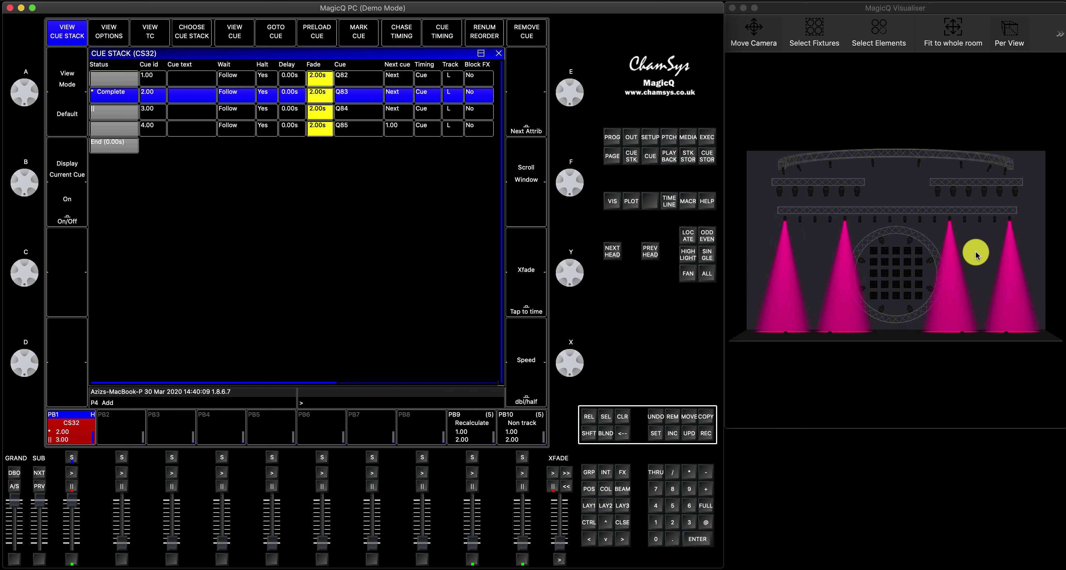
click(71, 472)
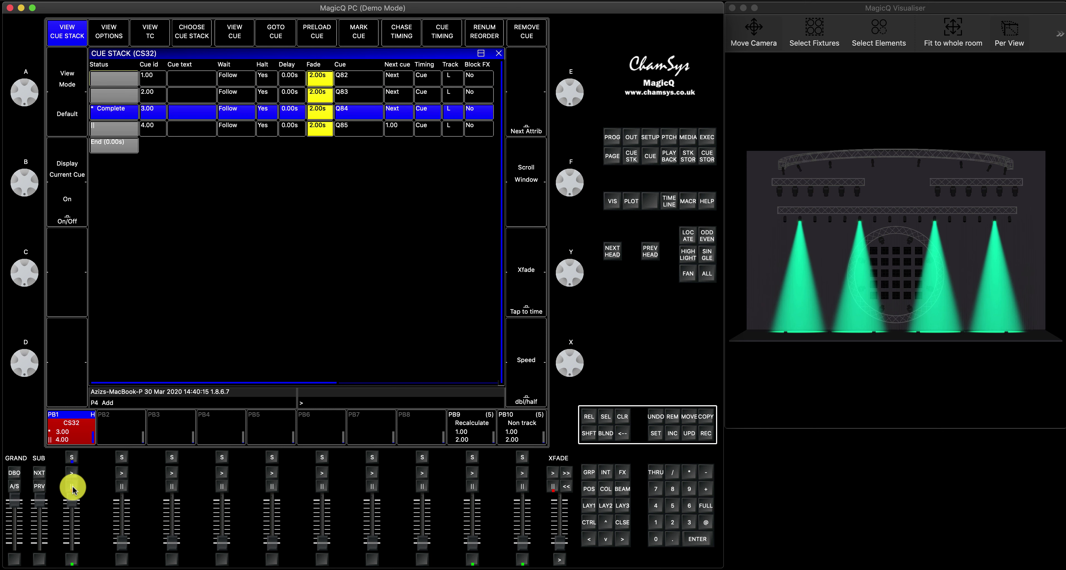
drag(72, 501, 72, 555)
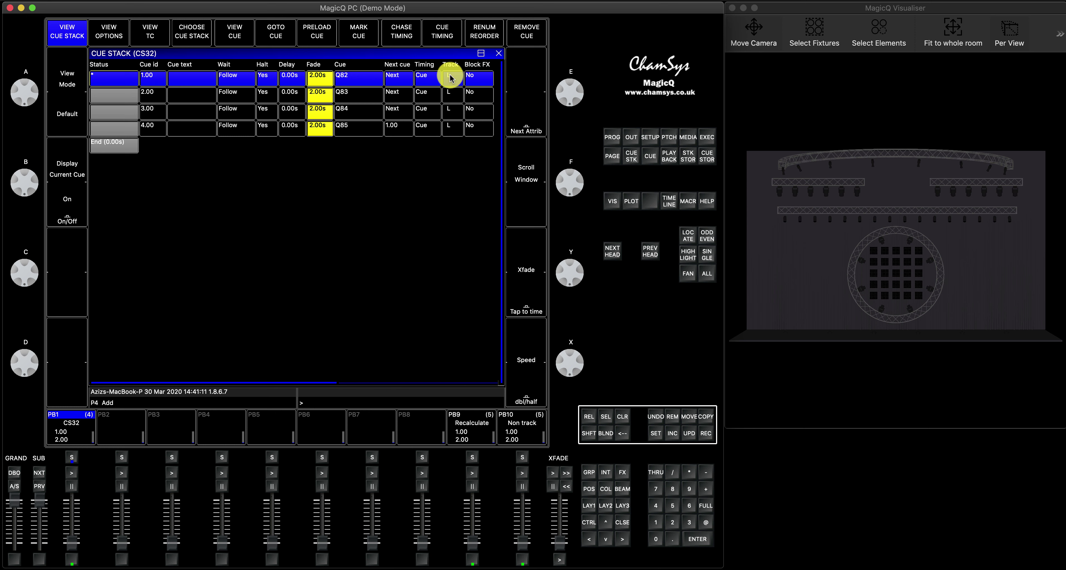
- Select the Track cells of all four cues and change their tracking from HL to F
click(451, 78)
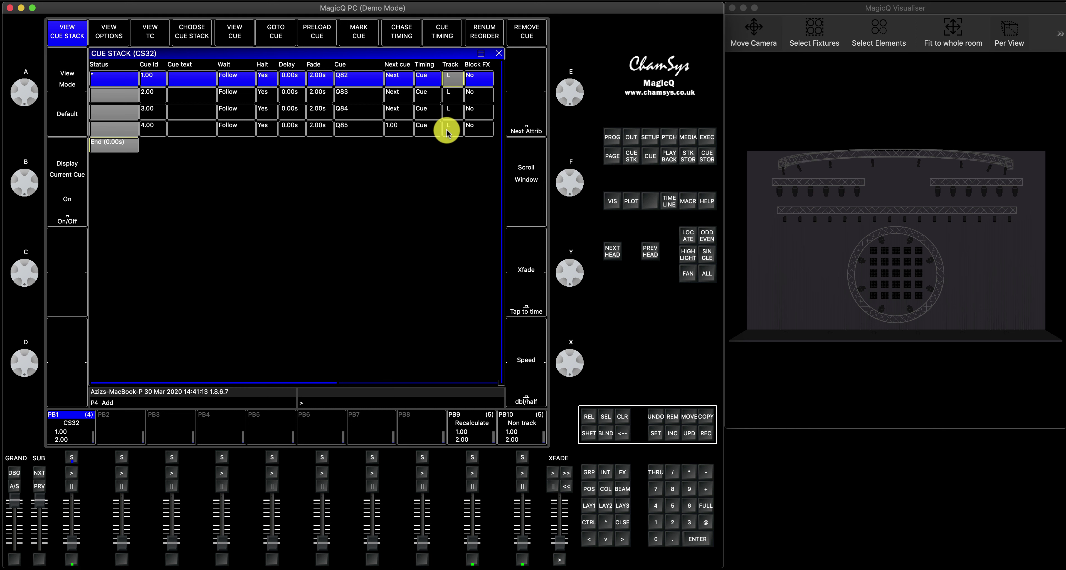
drag(460, 83, 460, 141)
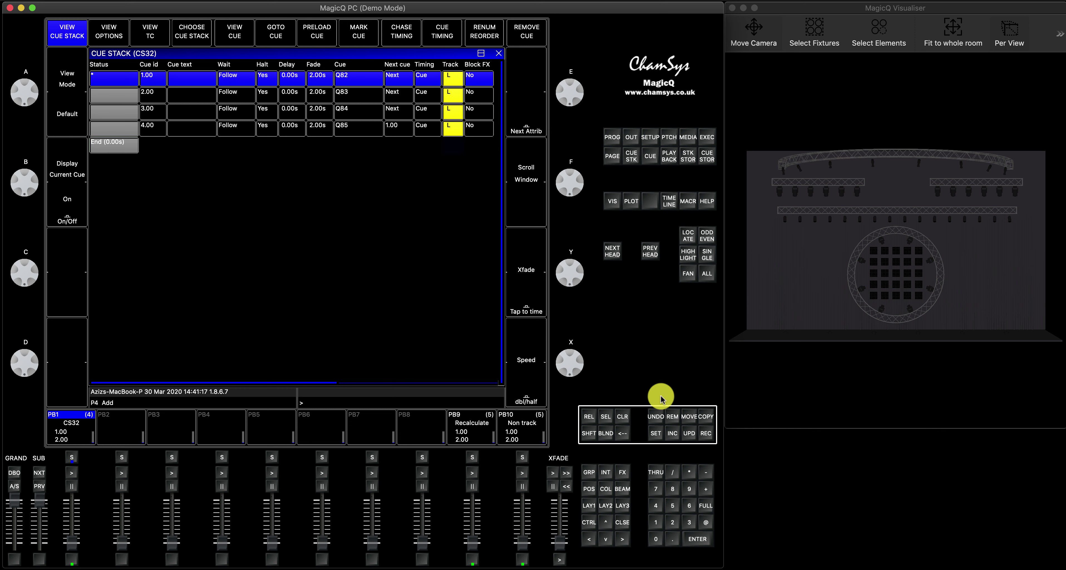
click(698, 538)
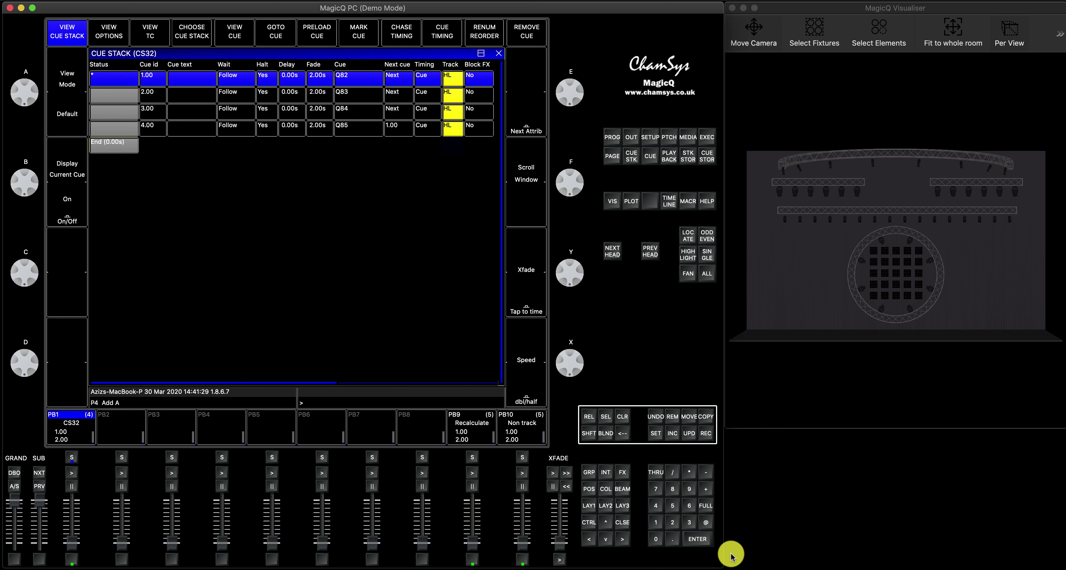
click(697, 539)
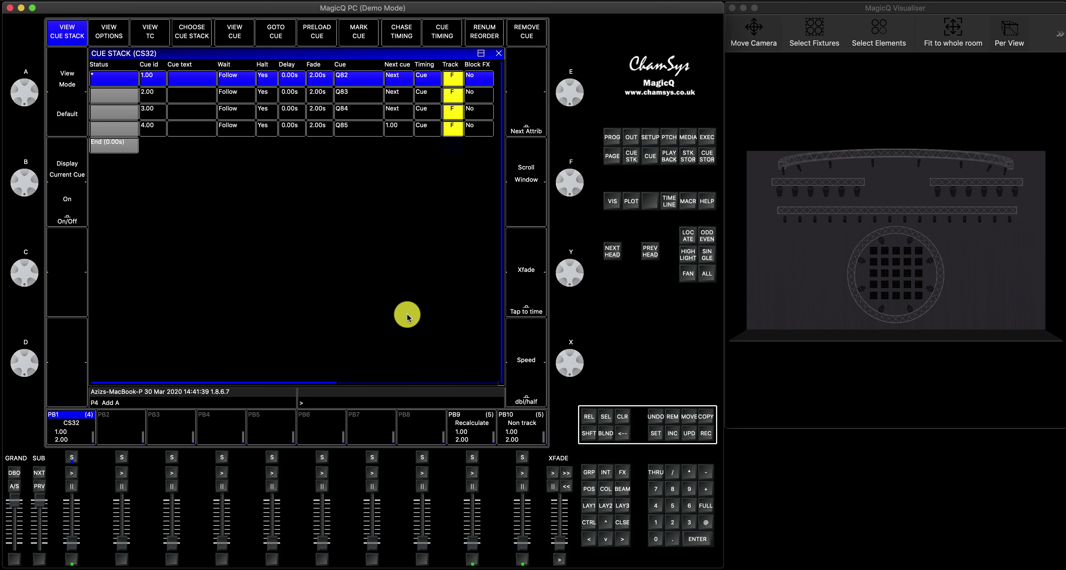
- Enter HLF as the Track value for cues 1.00–4.00 using the keyboard and SHIFT soft keys
click(367, 406)
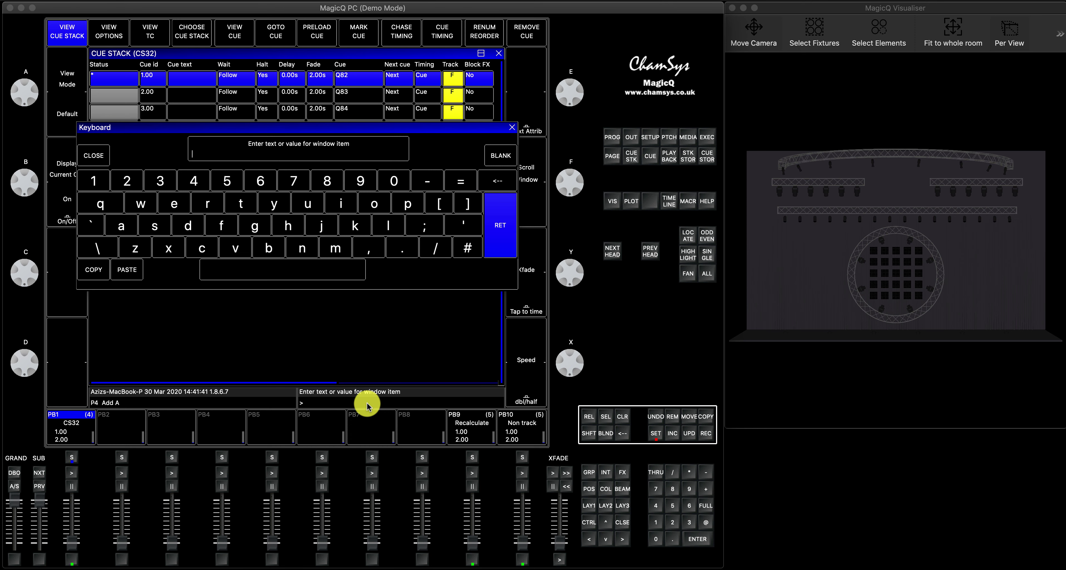
click(92, 153)
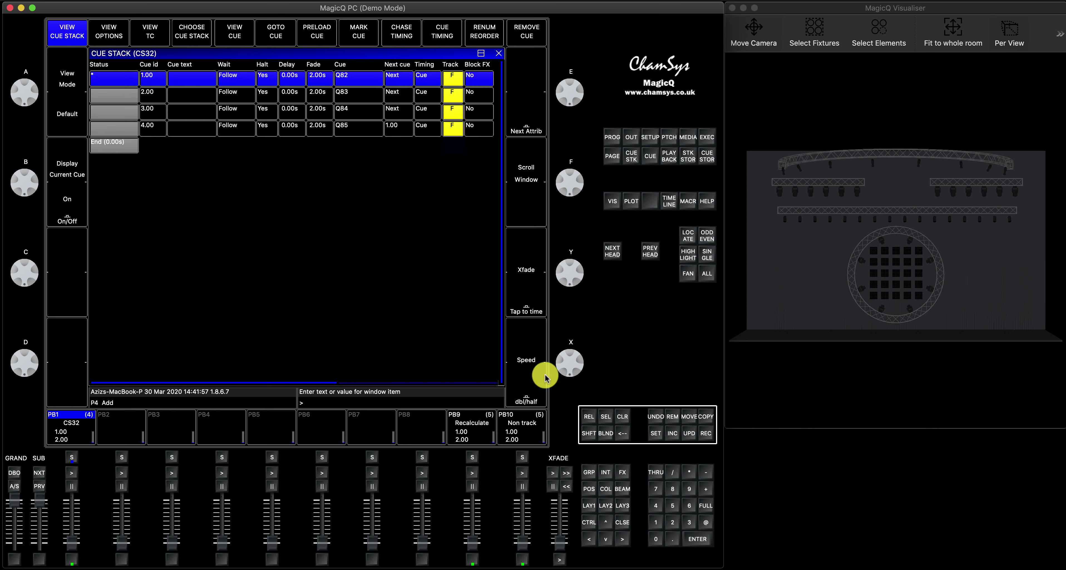
key(shift)
key(shift)
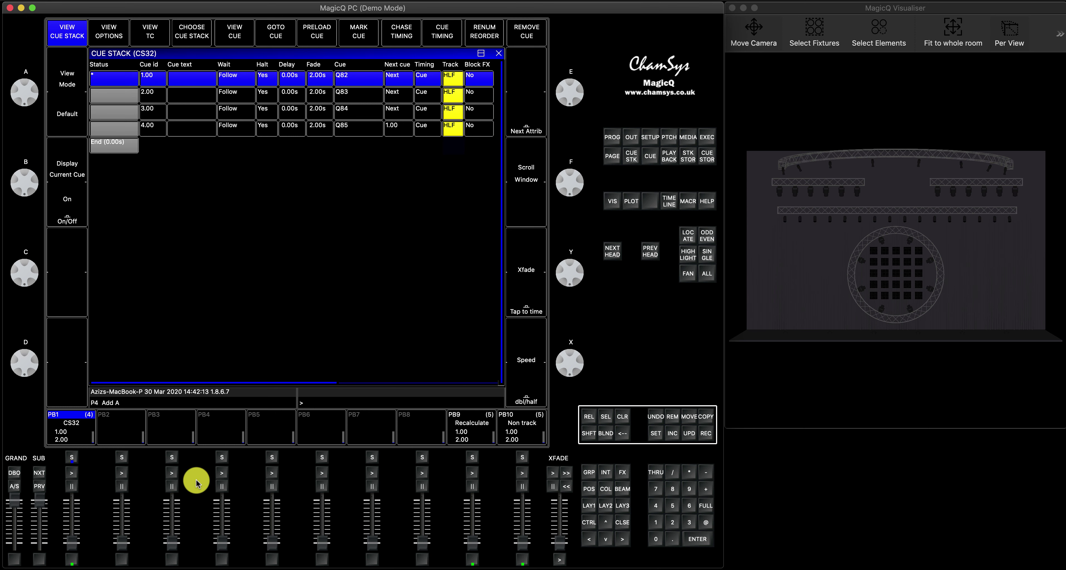
- Raise PB1 and GO through cues 2.00 and 3.00, orbiting the Visualiser to view the beams
drag(71, 544, 71, 470)
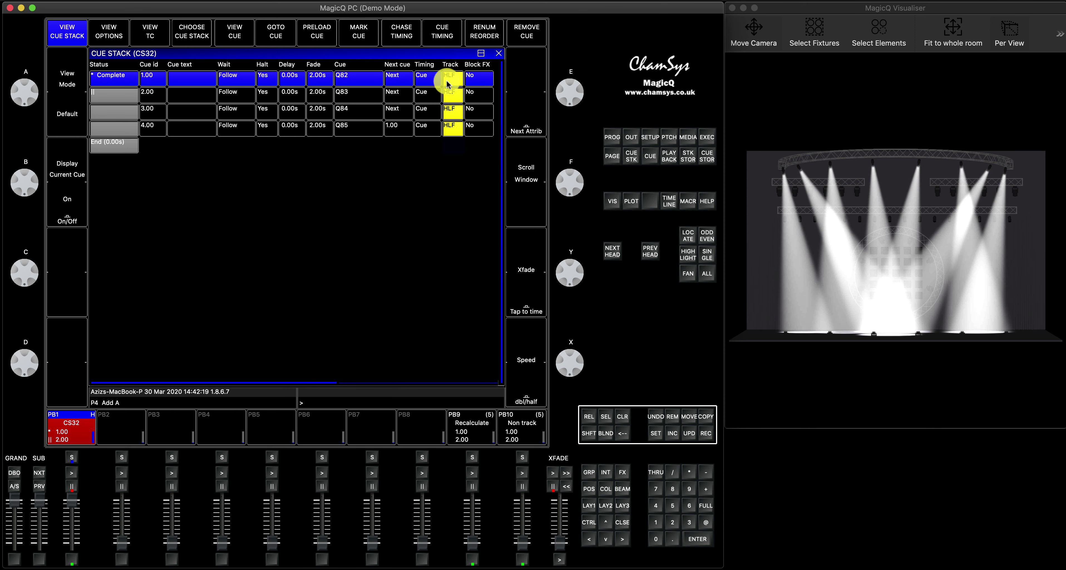
click(72, 472)
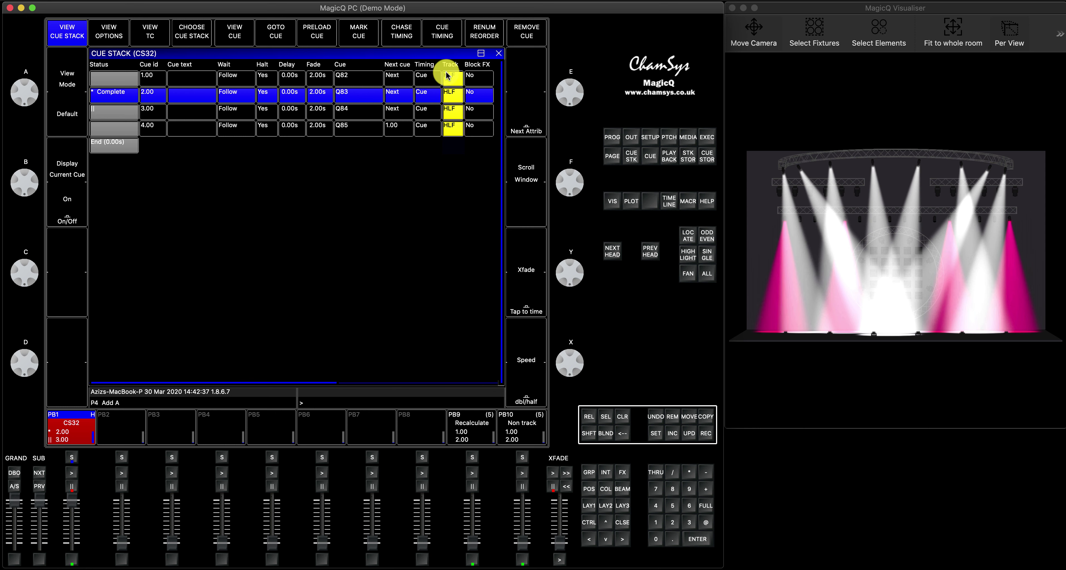
click(72, 472)
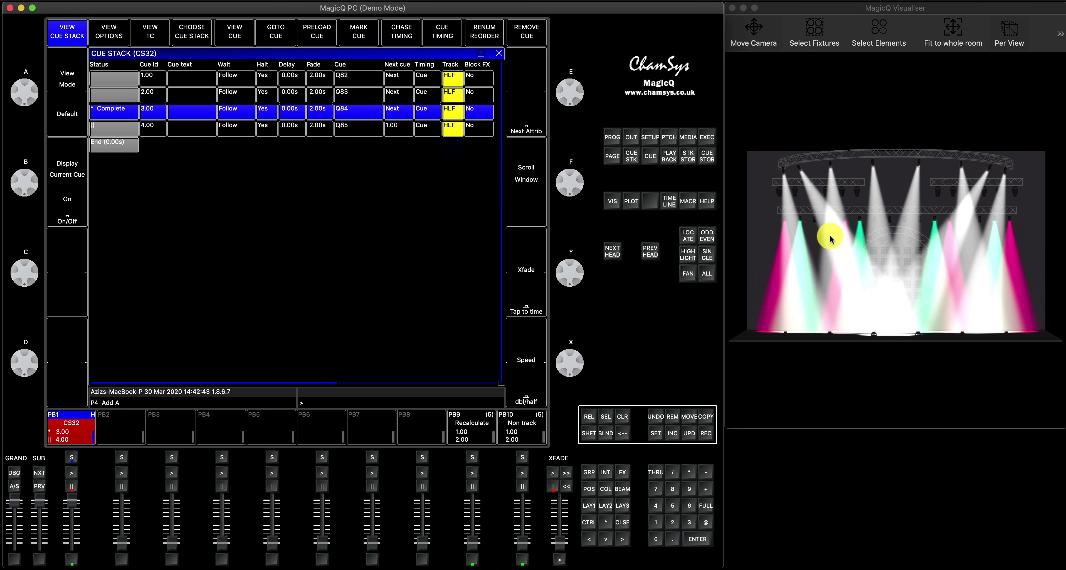
drag(830, 239, 983, 307)
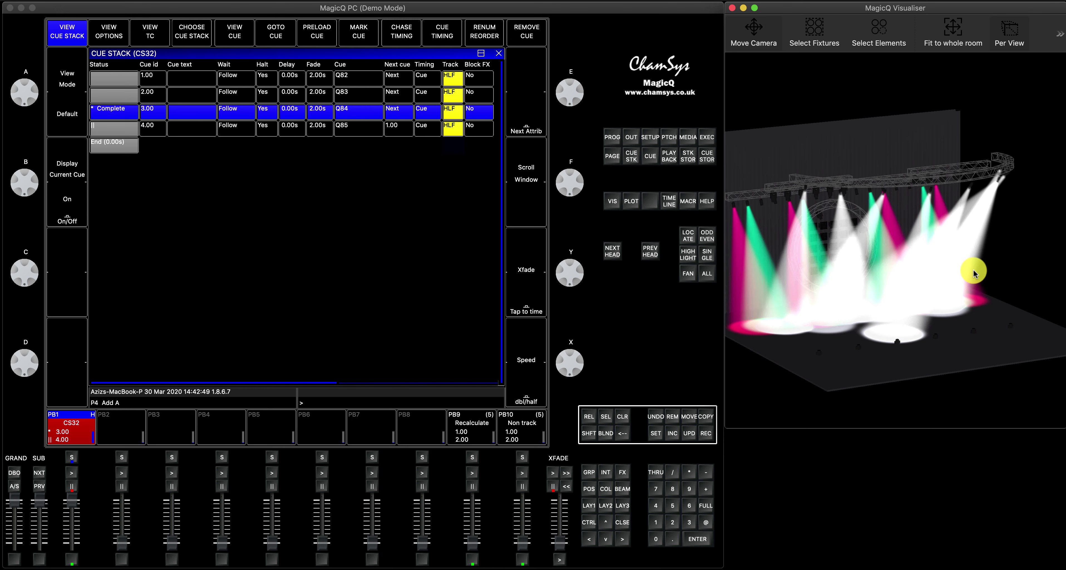
drag(957, 276, 889, 298)
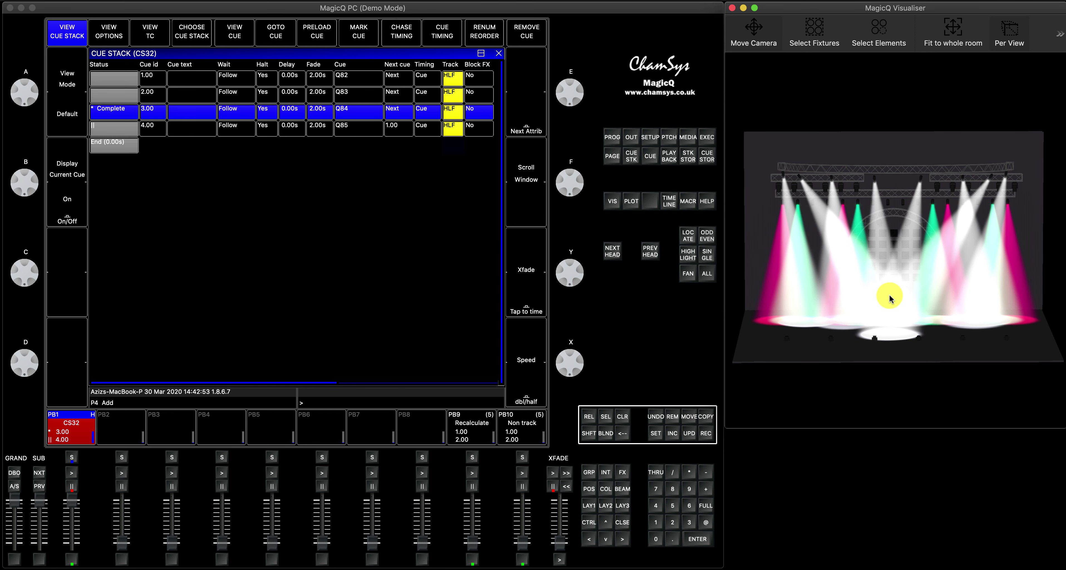